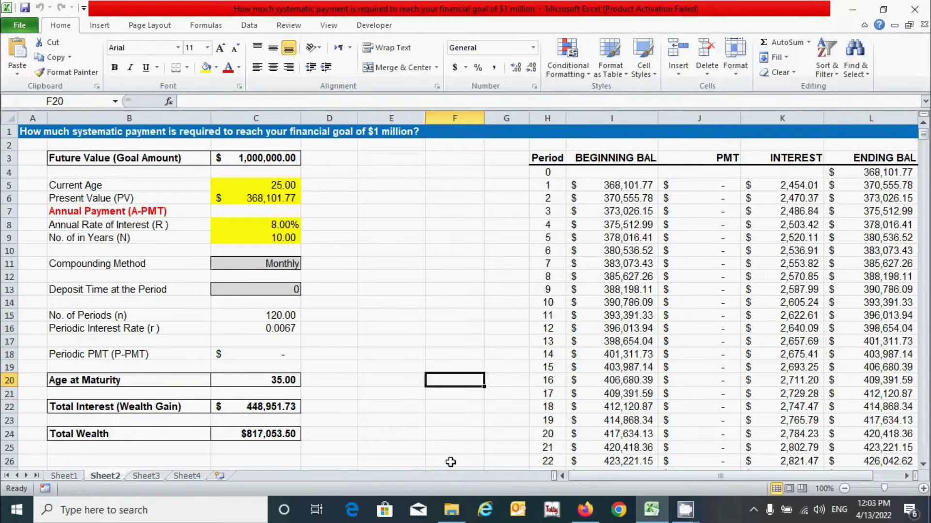
Copy the No. of Years formula from Sheet4 cell C9 into the Annual Payment cell C7 on Sheet2
left_click(451, 462)
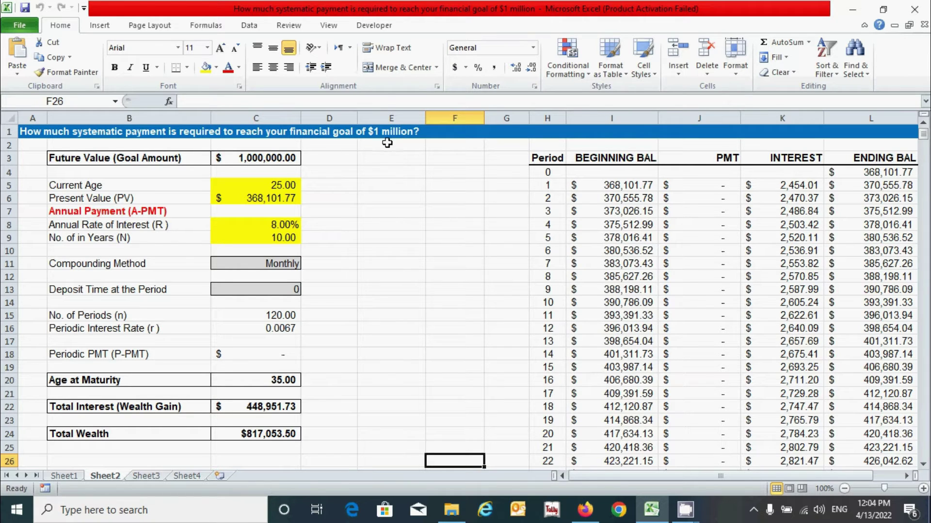
left_click(231, 214)
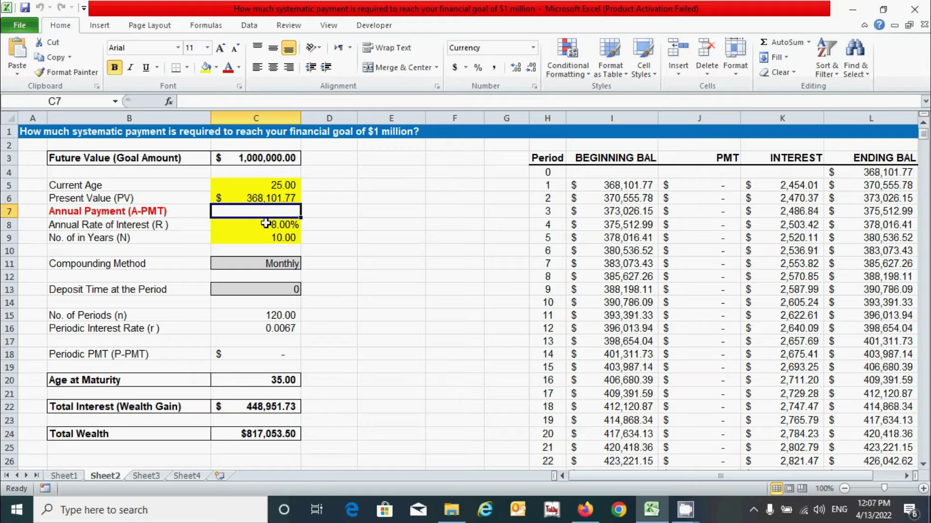
left_click(188, 477)
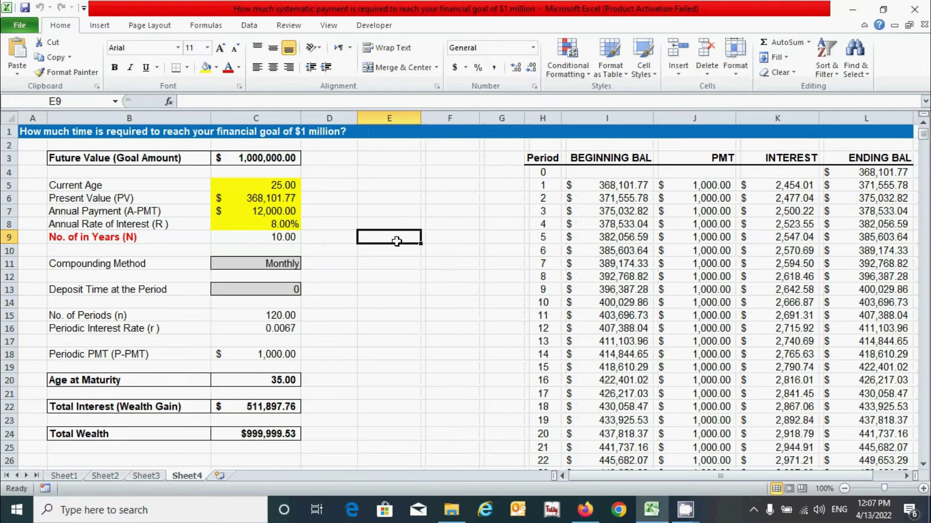
left_click(293, 237)
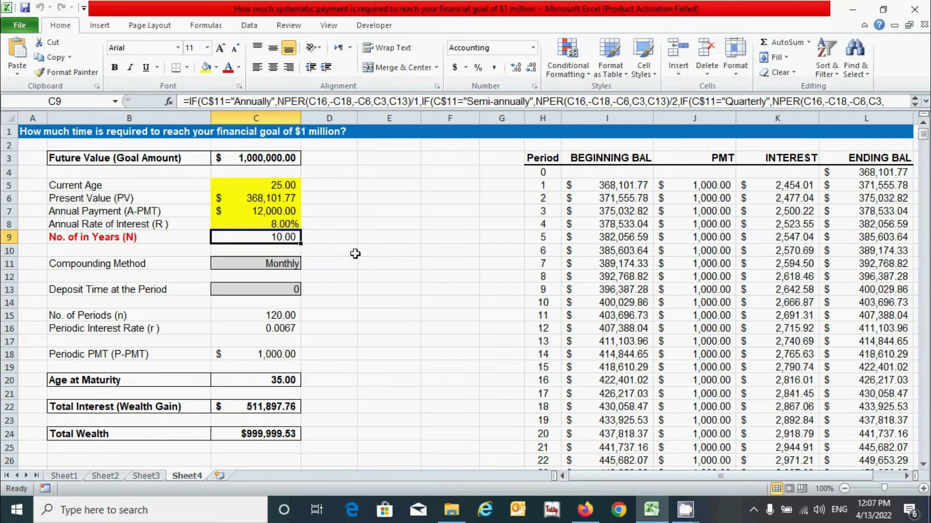
key("ctrl+c")
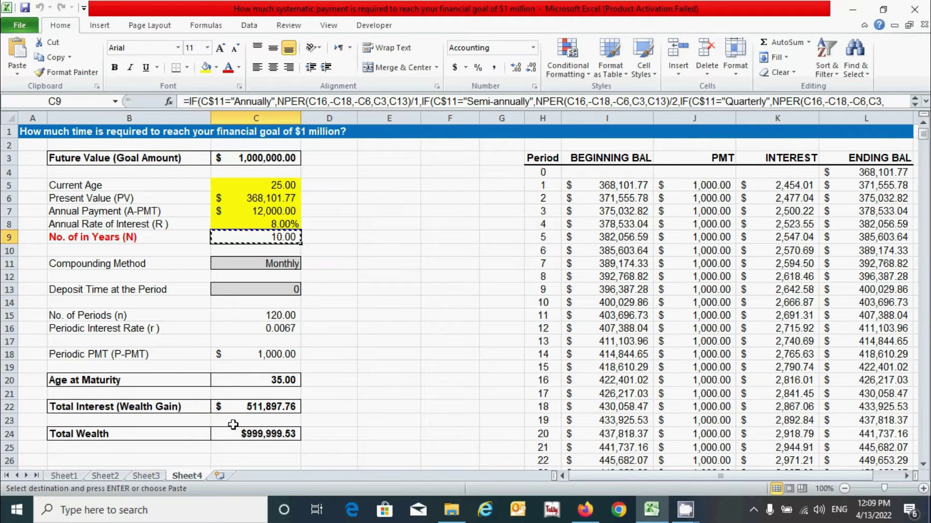
left_click(106, 476)
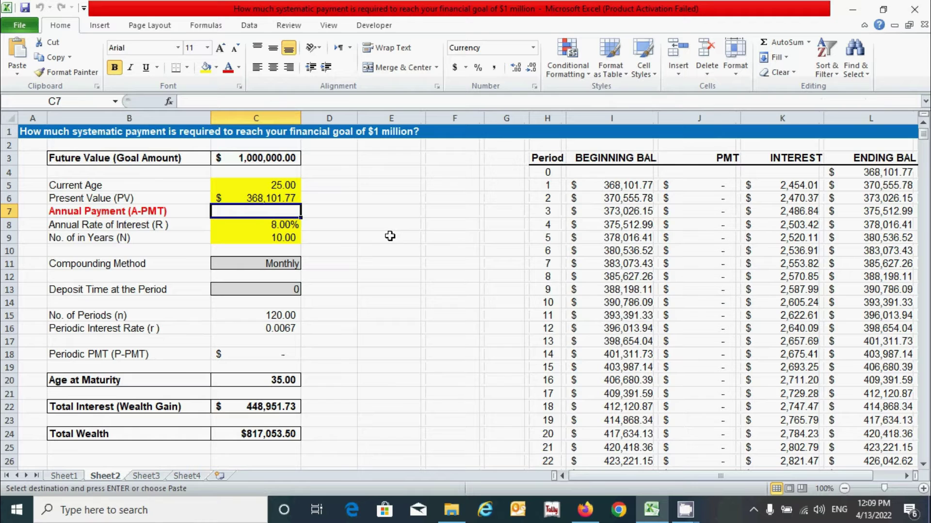
key("ctrl+v")
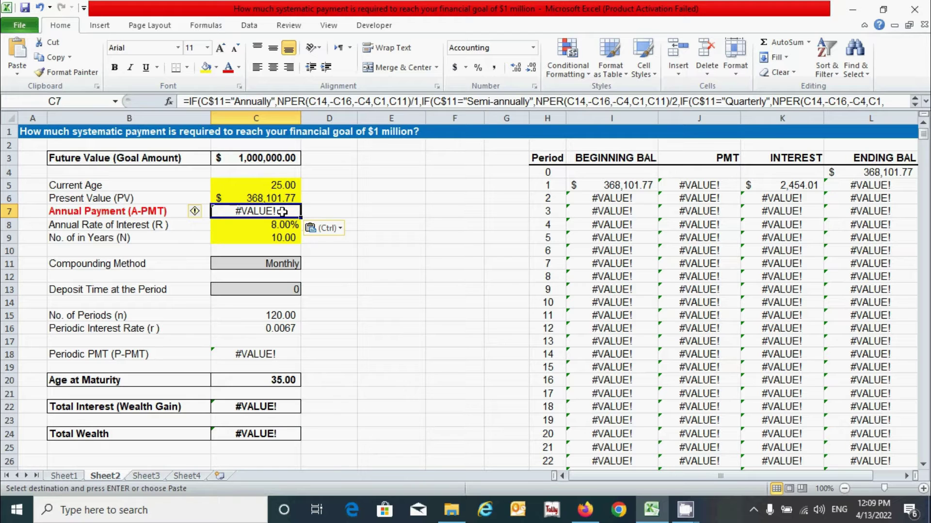
In C7's formula, replace the whole NPER function of the "Annually" case with the start of a PMT function
double_click(282, 211)
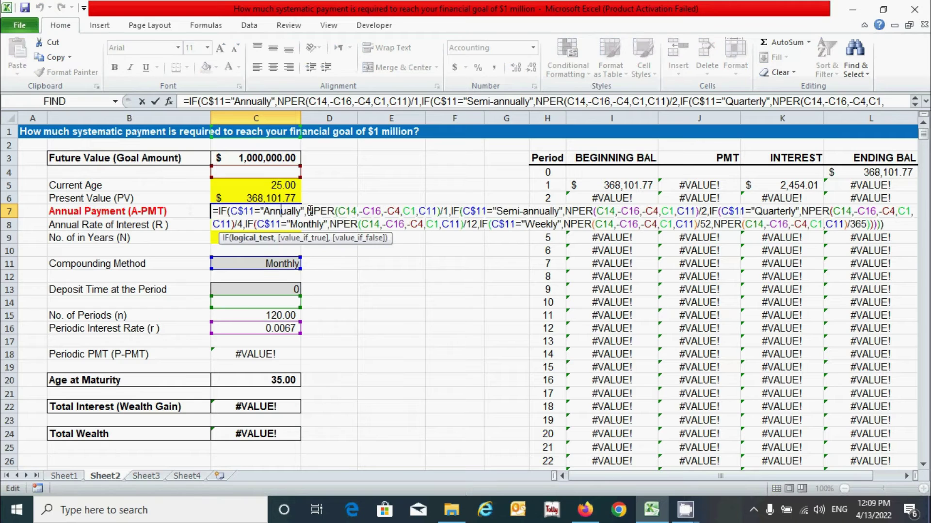
left_click_drag(307, 211, 441, 211)
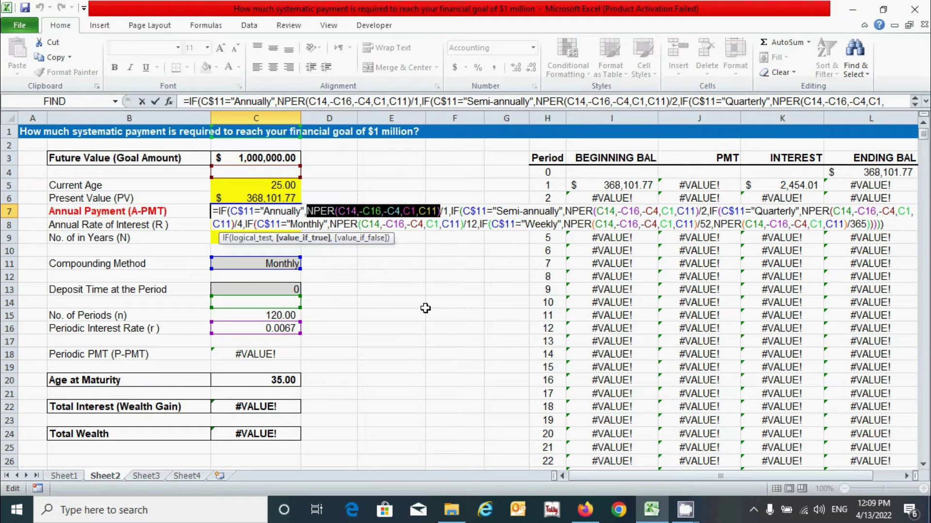
left_click(308, 212)
left_click_drag(308, 211, 442, 212)
key("Delete")
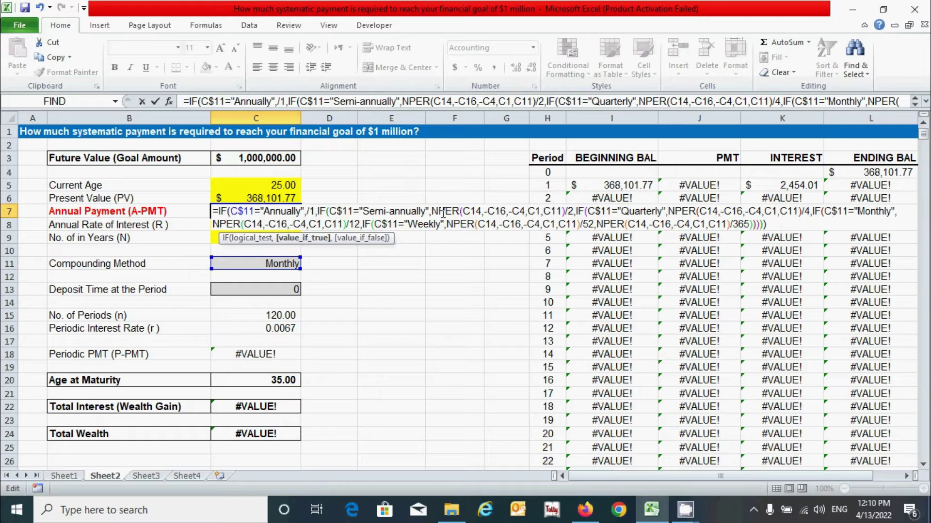
type("pmt")
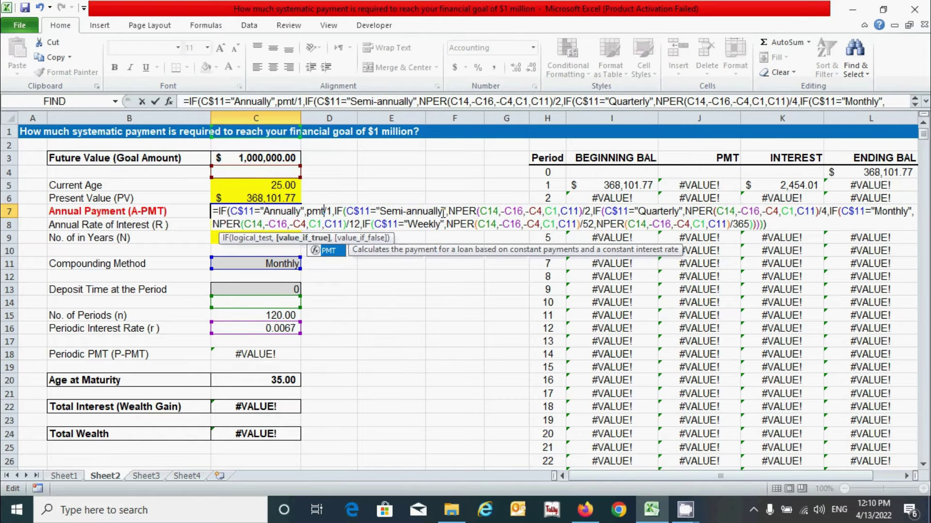
key("Tab")
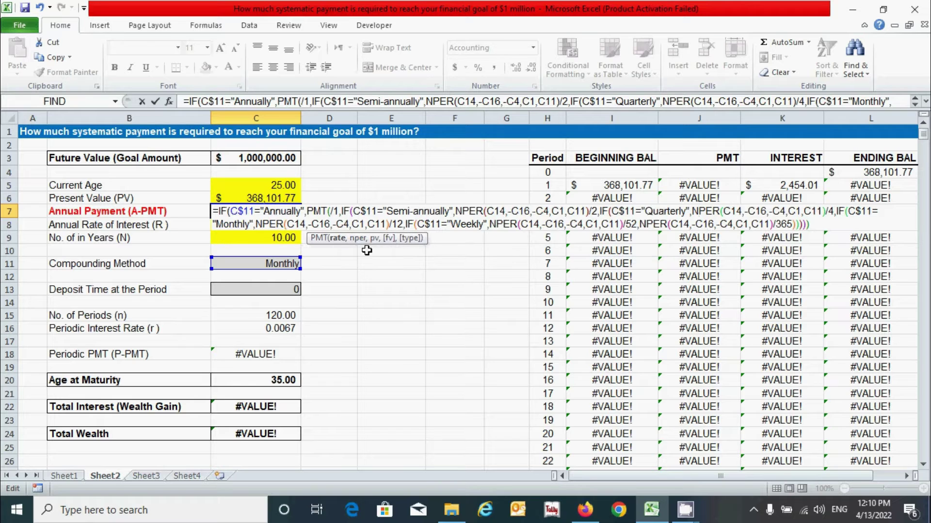
Complete the PMT arguments as C16, C15, -C6, C3, C13 and close the function
left_click(254, 328)
type(",")
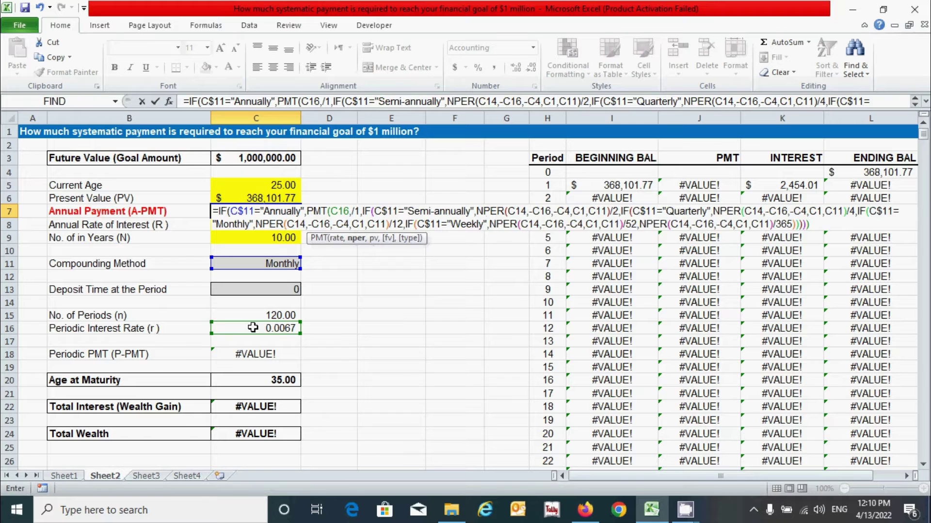
left_click(277, 313)
type(",")
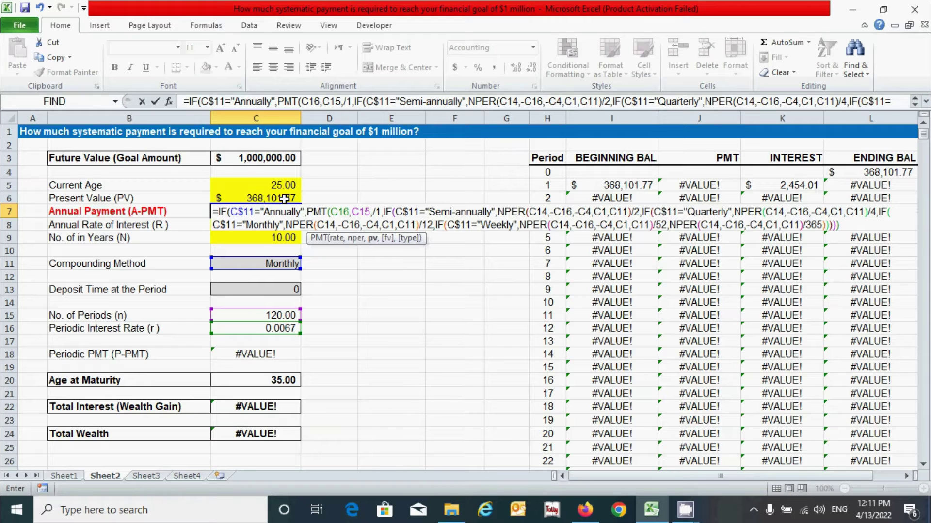
type("-")
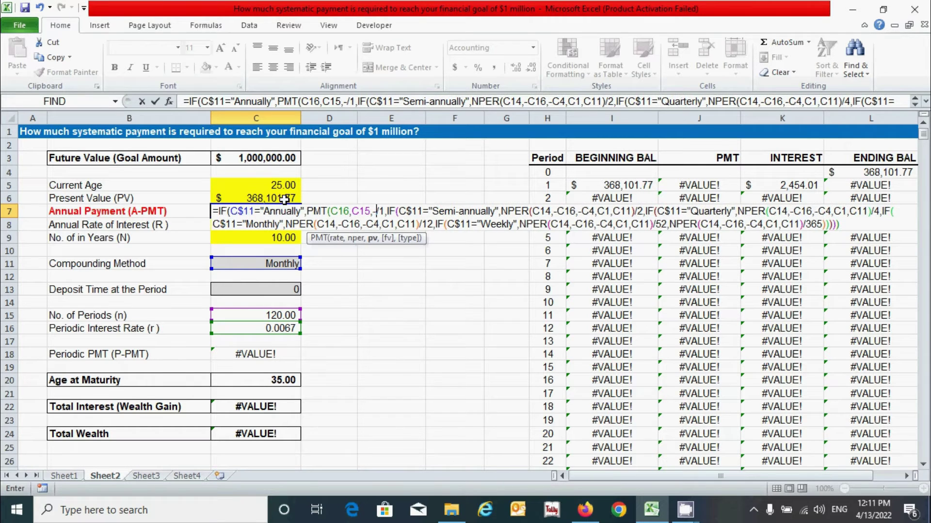
left_click(285, 200)
type(",")
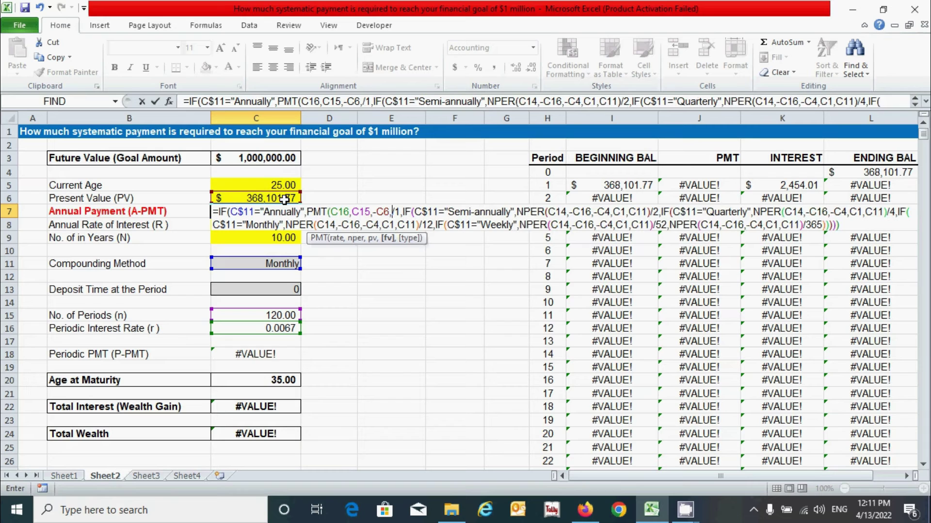
left_click(258, 159)
type(",")
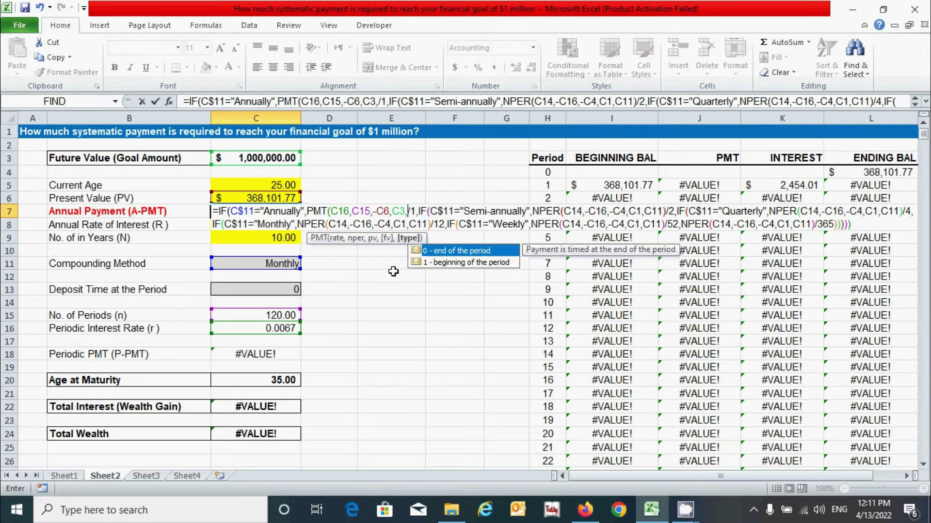
left_click(250, 288)
type(")")
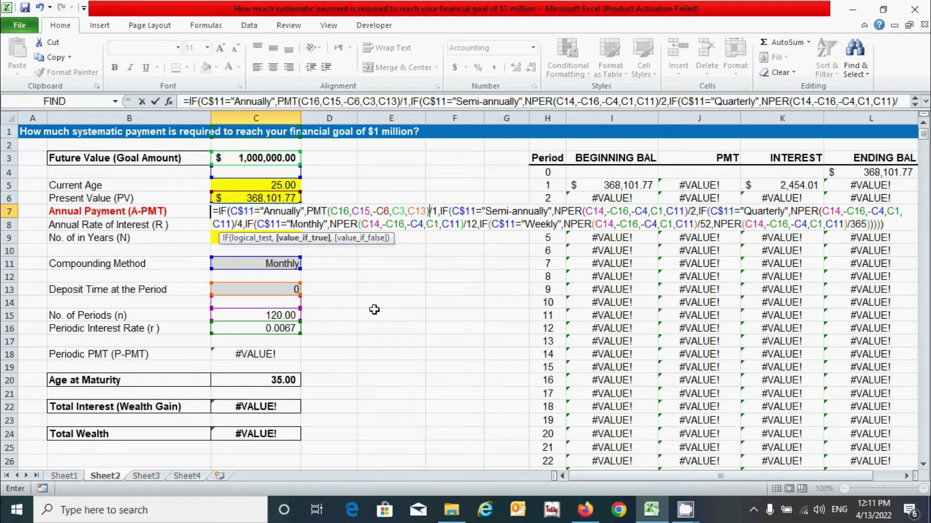
Put a minus sign before the "Annually" PMT and change its division by 1 to multiplication by 1
left_click(309, 212)
type("-")
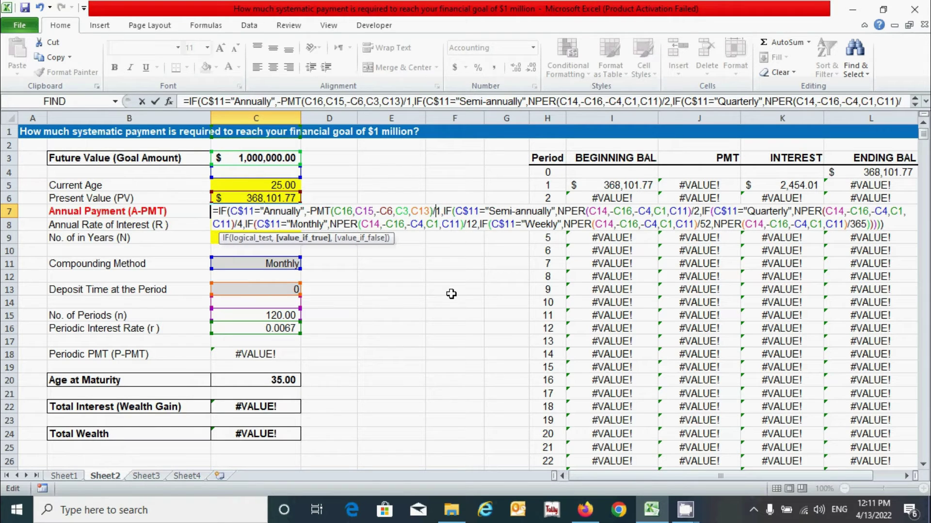
key("BackSpace")
type("*")
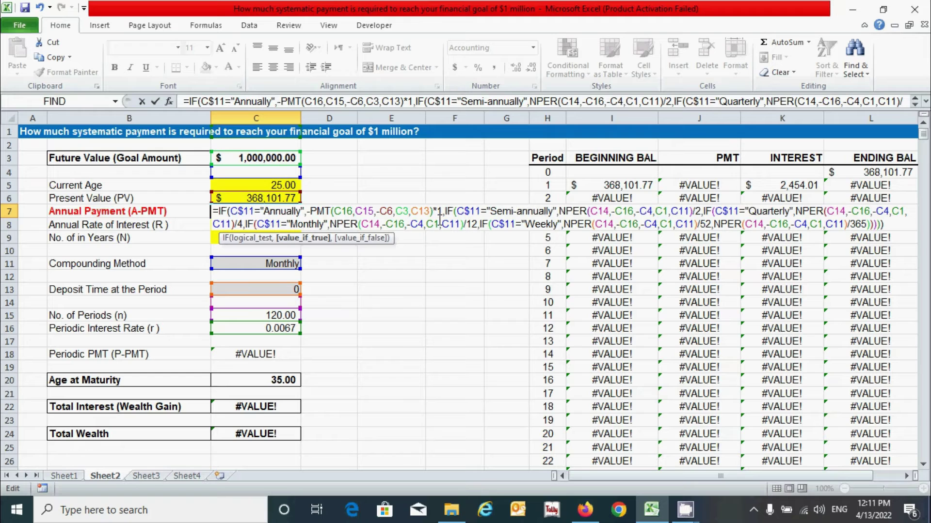
Copy -PMT(C16,C15,-C6,C3,C13) over the "Semi-annually" NPER function and multiply it by 2 instead of dividing
left_click_drag(432, 212, 307, 209)
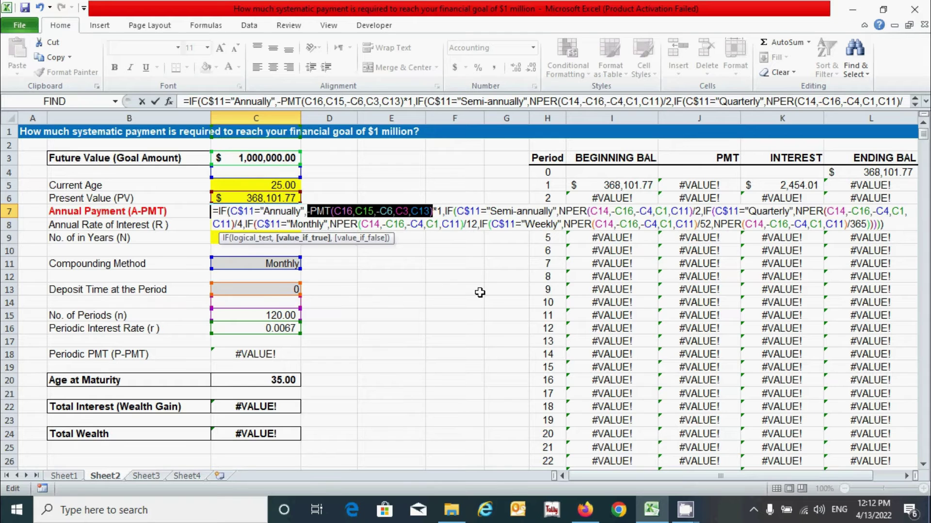
key("ctrl+c")
left_click_drag(560, 211, 694, 209)
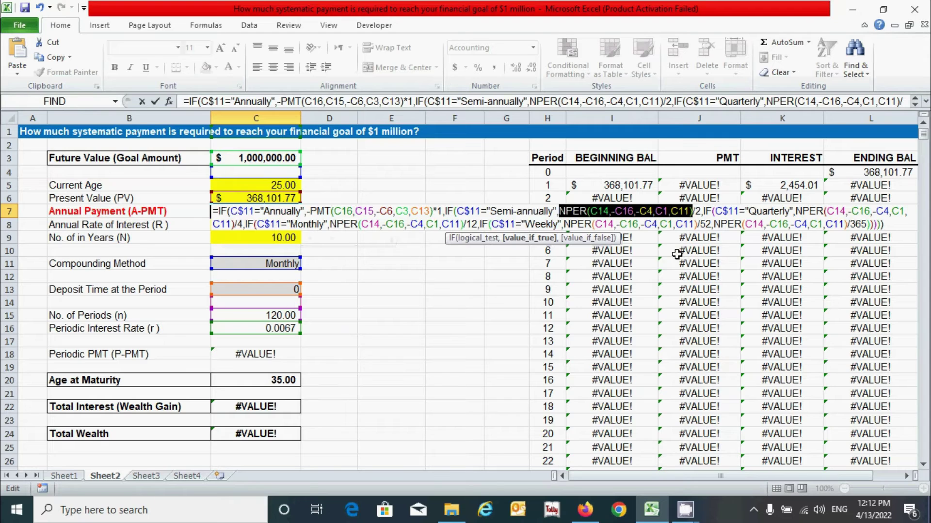
key("ctrl+v")
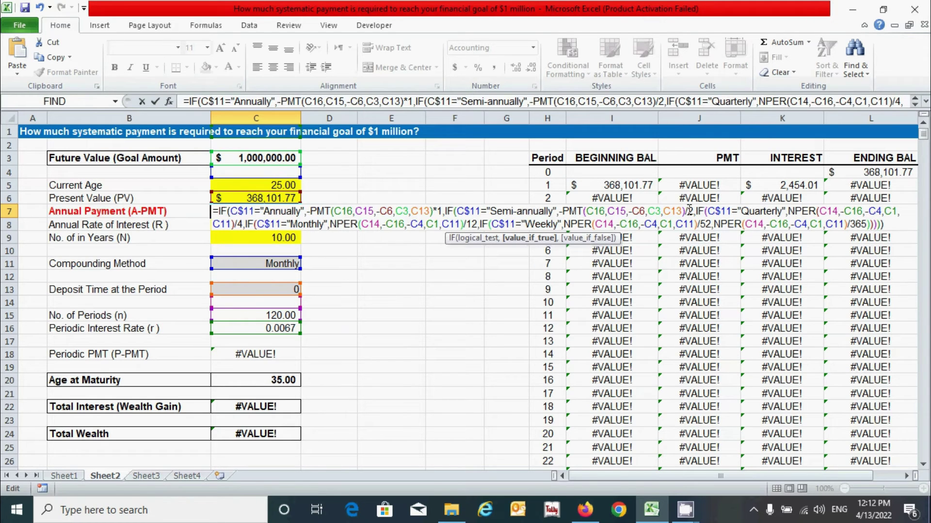
key("Delete")
type("*")
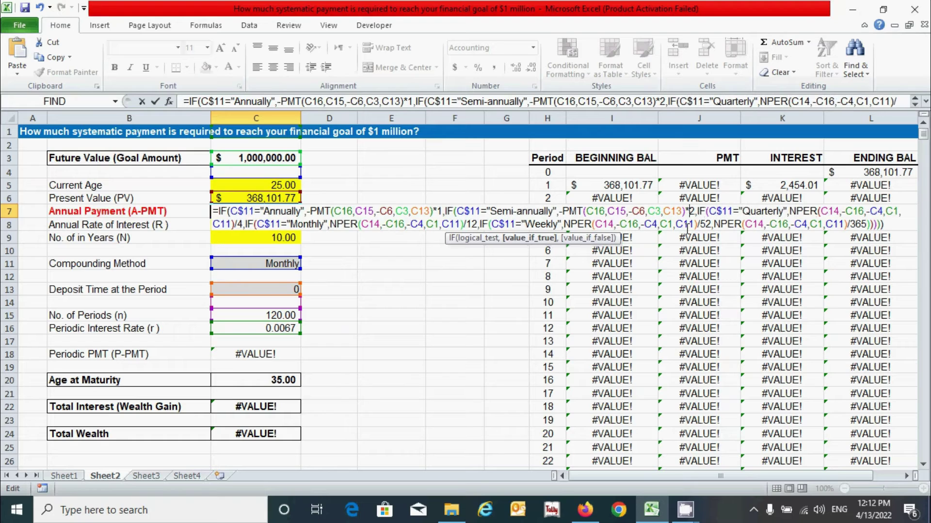
Replace the "Quarterly" NPER function with the copied -PMT expression and multiply it by 4 instead of dividing
left_click_drag(790, 212, 234, 224)
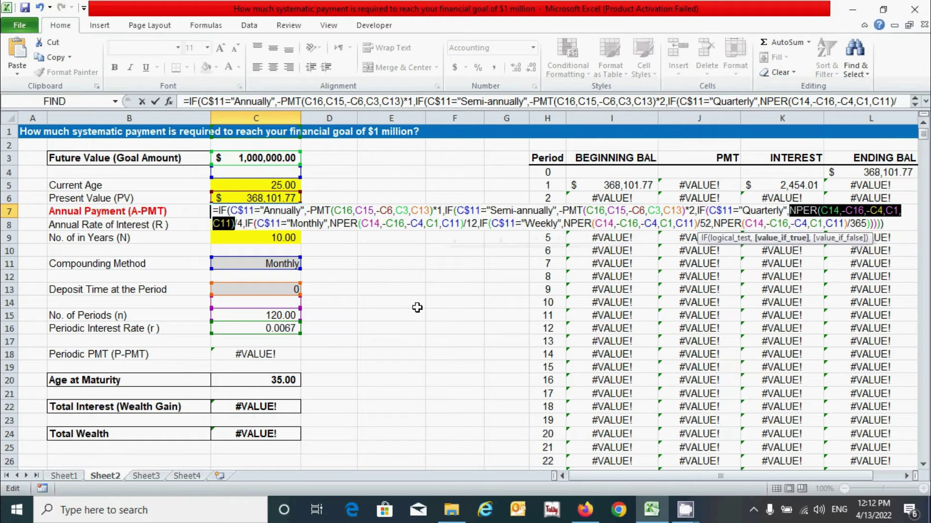
key("ctrl+v")
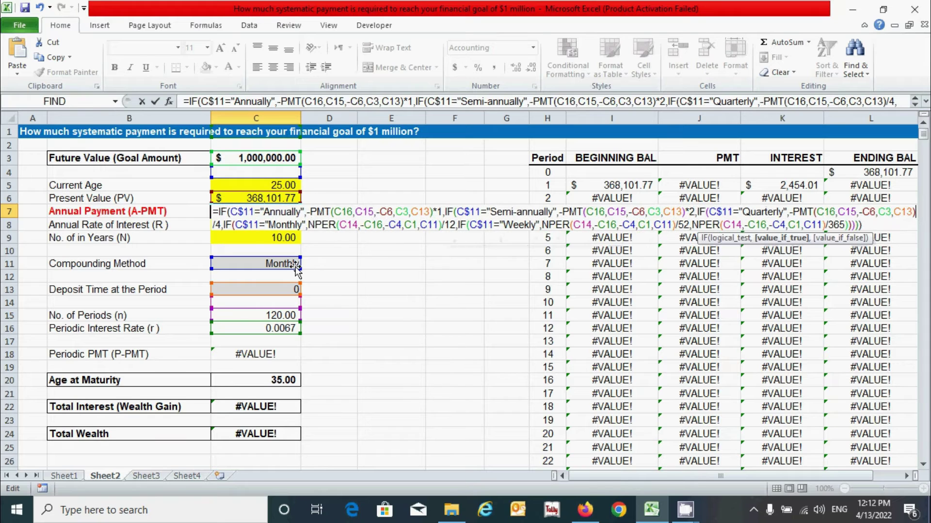
left_click(217, 225)
key("BackSpace")
type("*")
Replace the "Monthly" NPER function with the copied -PMT expression and multiply it by 12 instead of dividing
left_click_drag(310, 224, 443, 223)
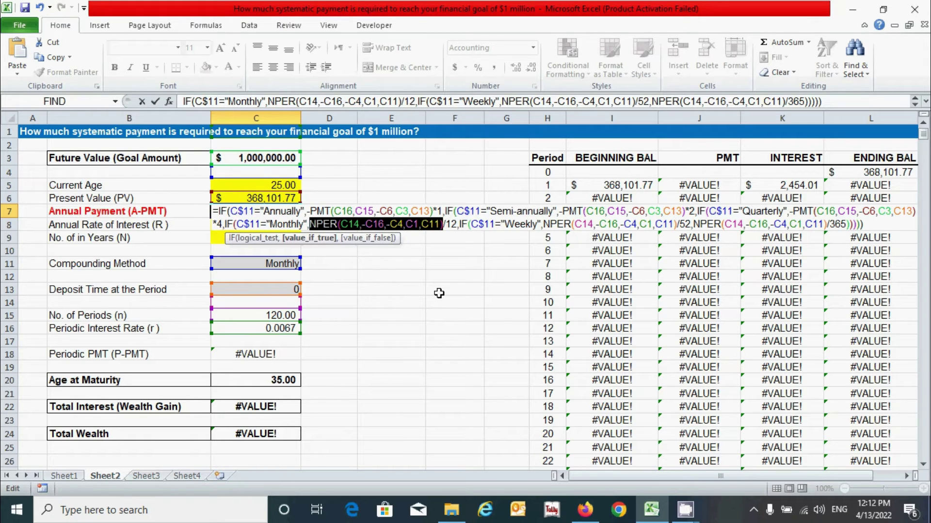
key("ctrl+v")
key("Delete")
type("*")
Replace the "Weekly" NPER function with the copied -PMT expression and multiply it by 52 instead of dividing
left_click(539, 224)
left_click_drag(539, 224, 672, 226)
key("ctrl+v")
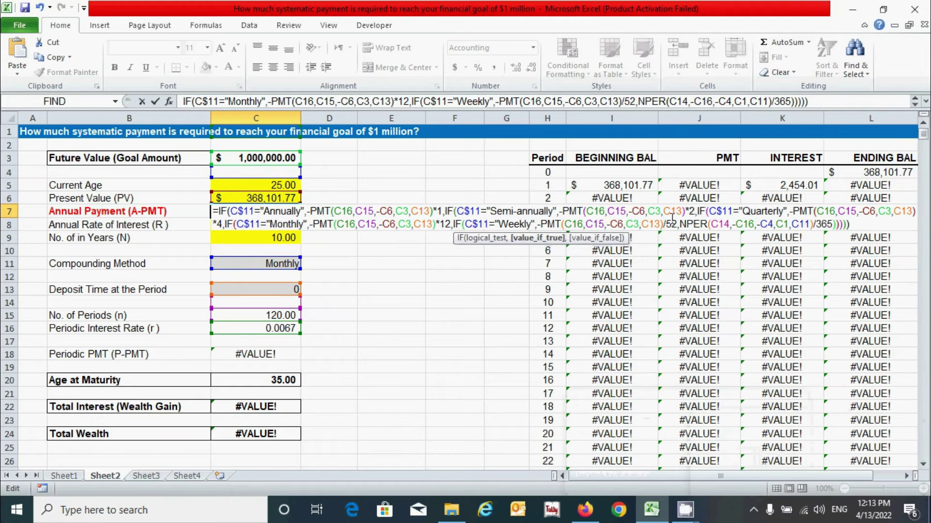
left_click(666, 223)
key("BackSpace")
type("*")
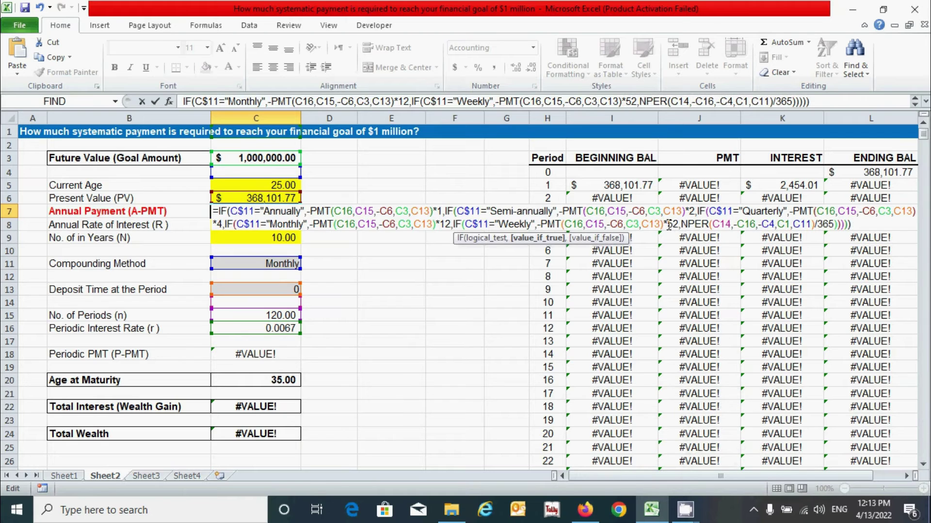
Replace the last NPER function, the 365-period case, with the copied -PMT expression and multiply it by 365
left_click_drag(815, 224, 683, 227)
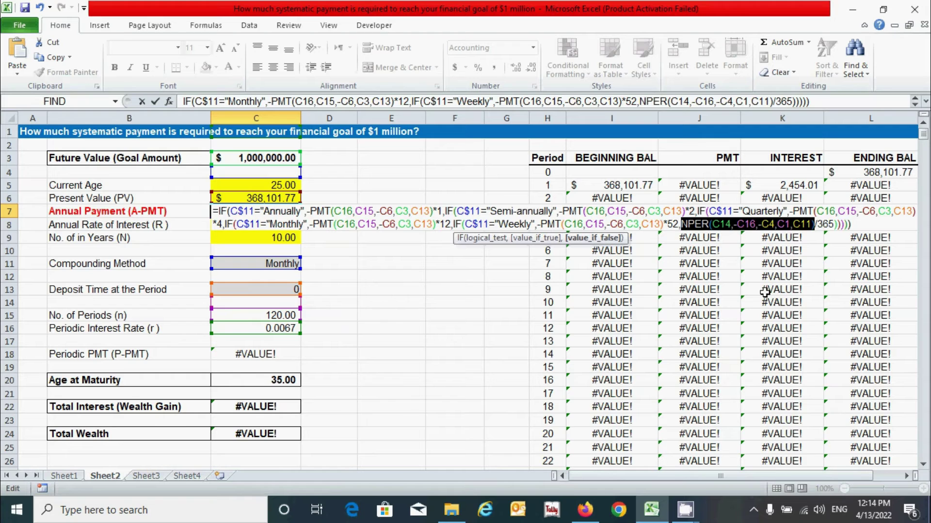
key("ctrl+v")
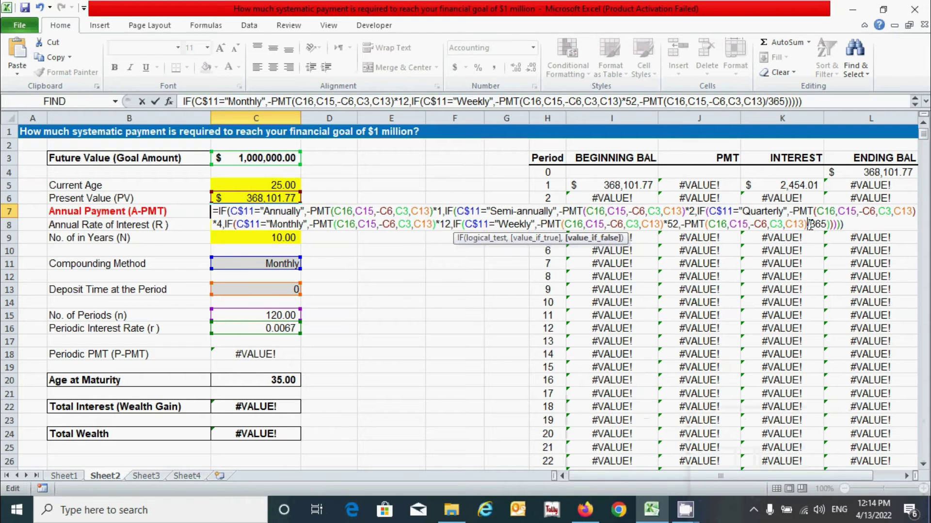
key("BackSpace")
type("*")
left_click(851, 225)
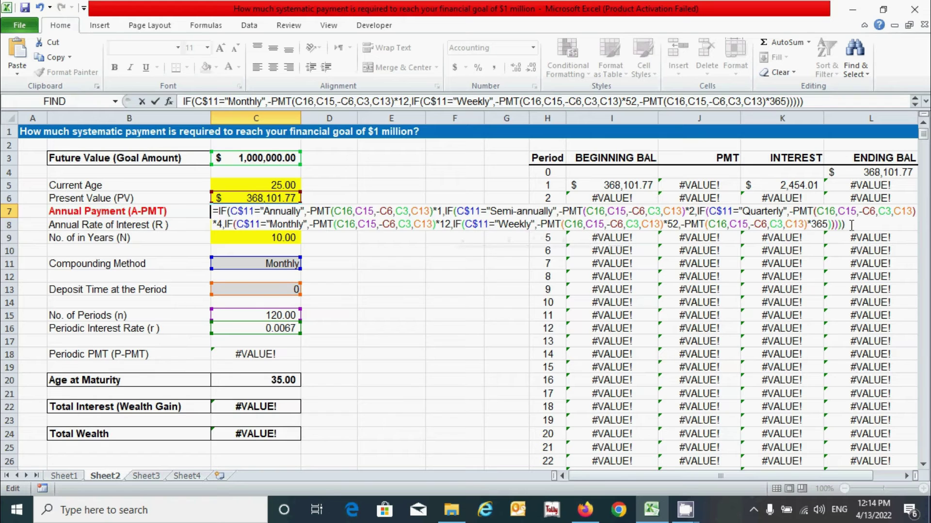
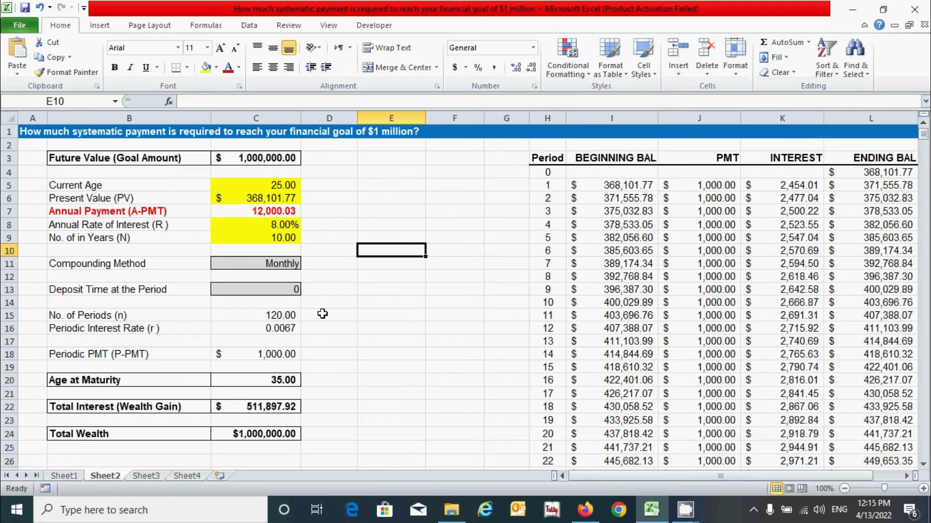
Compare the annual payment in C7 on Sheet4 with the calculated annual payment in C7 on Sheet2
left_click(187, 476)
left_click(330, 250)
left_click(297, 213)
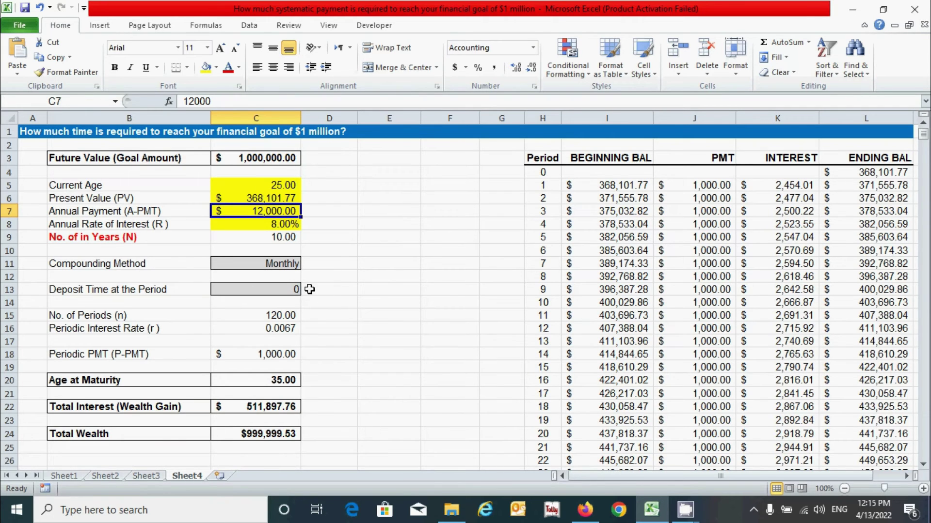
key("ctrl+Page_Up")
key("ctrl+Page_Up")
left_click(265, 212)
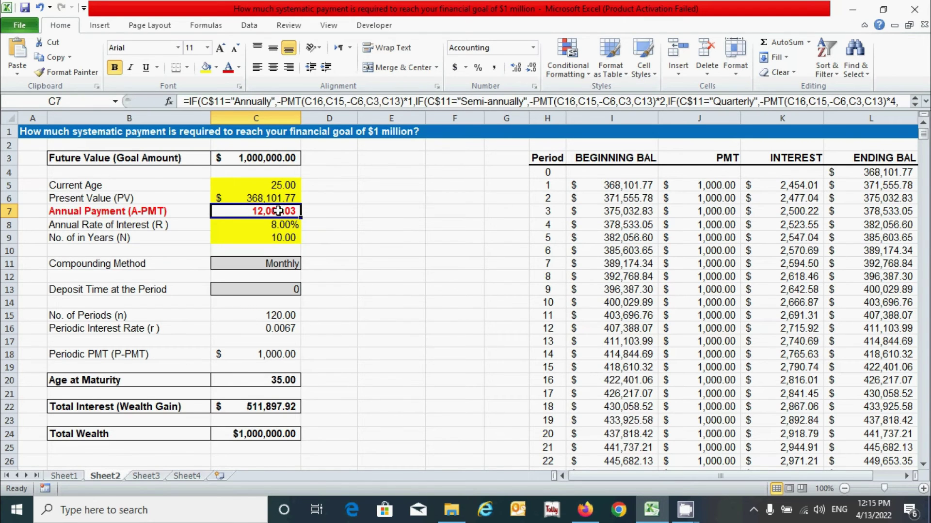
Test the annual payment formula by setting the compounding method in C11 to Annually and to Semi-Annually
left_click(351, 323)
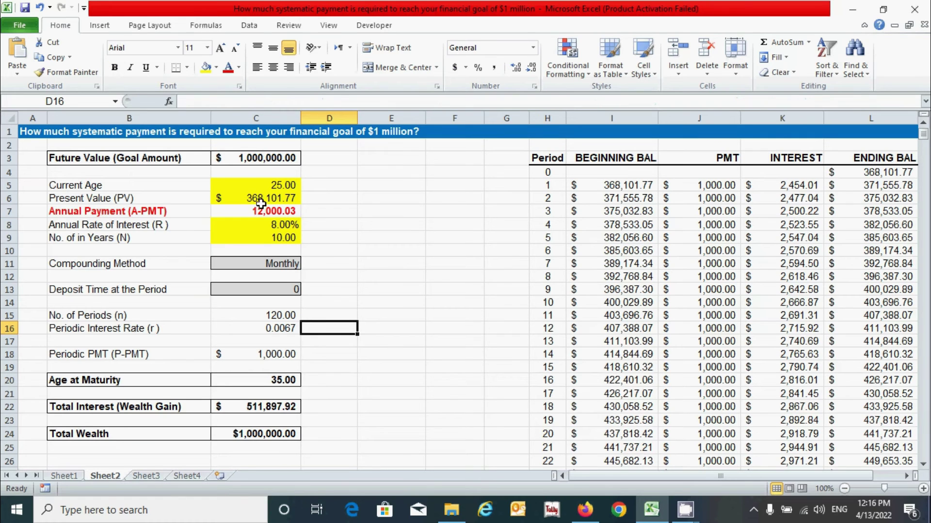
left_click(287, 265)
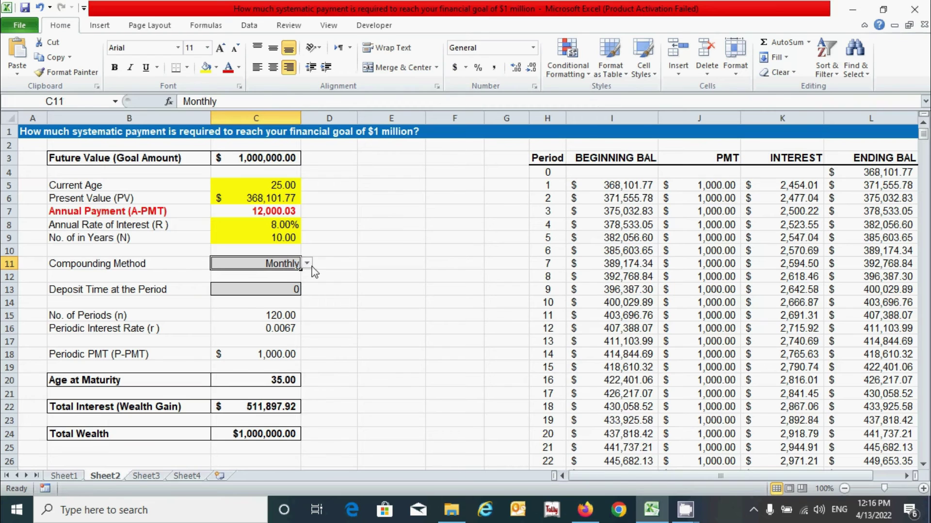
left_click(307, 265)
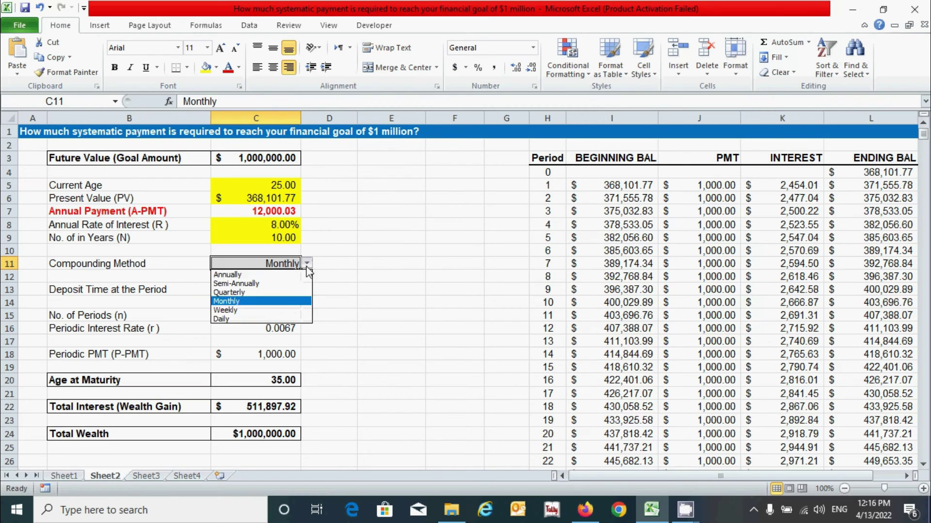
left_click(236, 276)
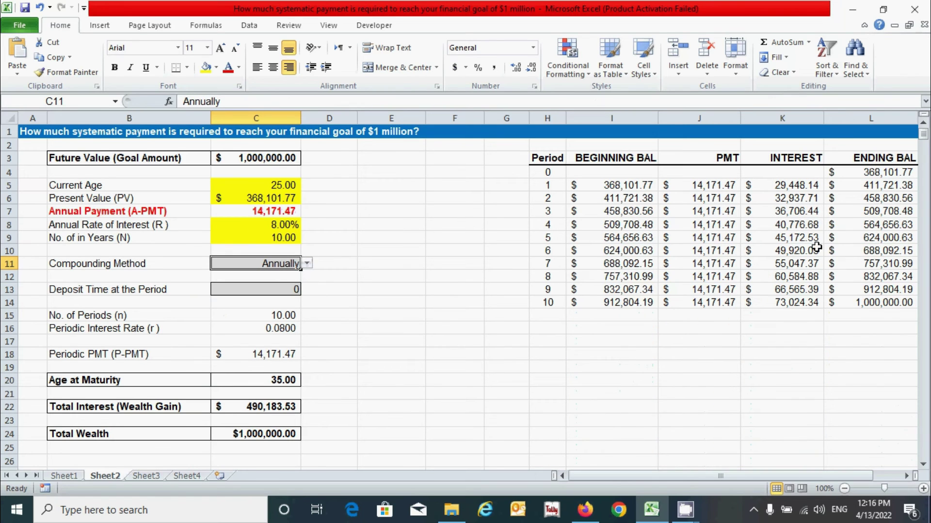
left_click(307, 263)
left_click(237, 284)
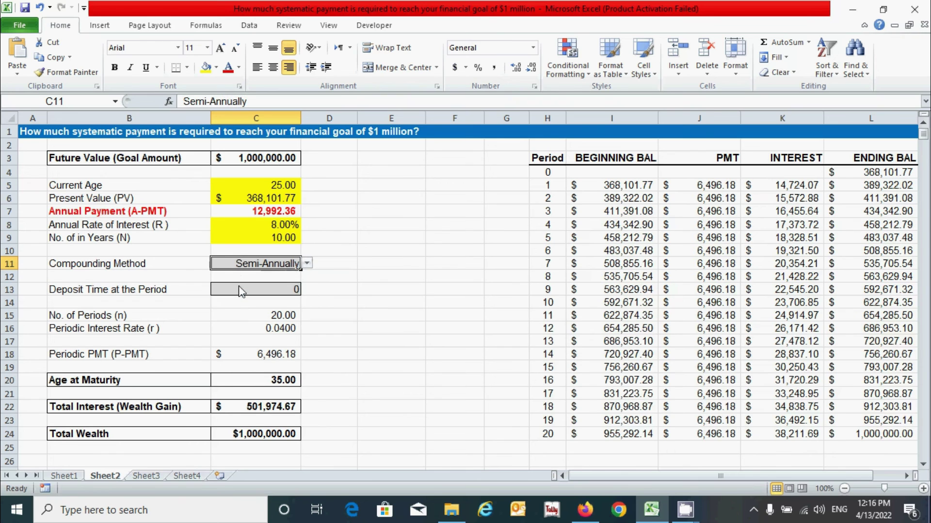
Test the annual payment with the compounding method switched to Quarterly and then back to Monthly
left_click(307, 264)
left_click(232, 292)
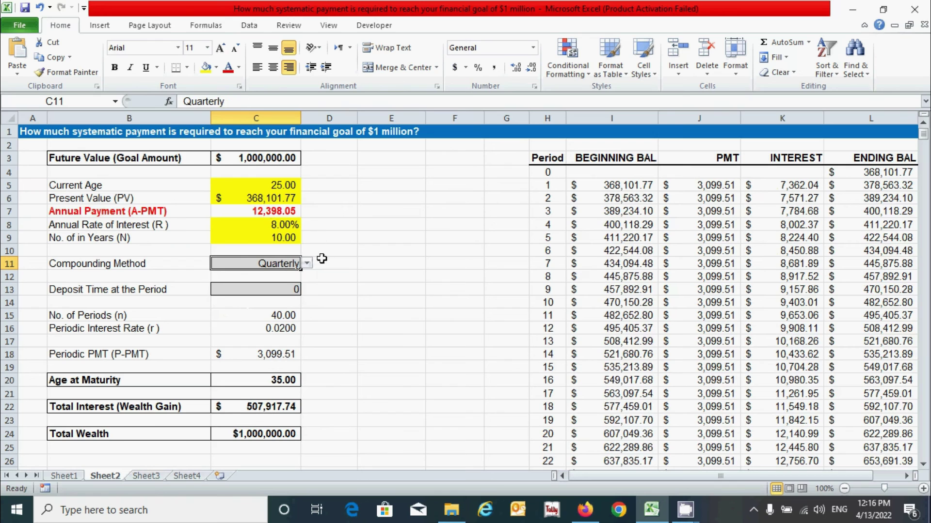
left_click(307, 264)
left_click(252, 302)
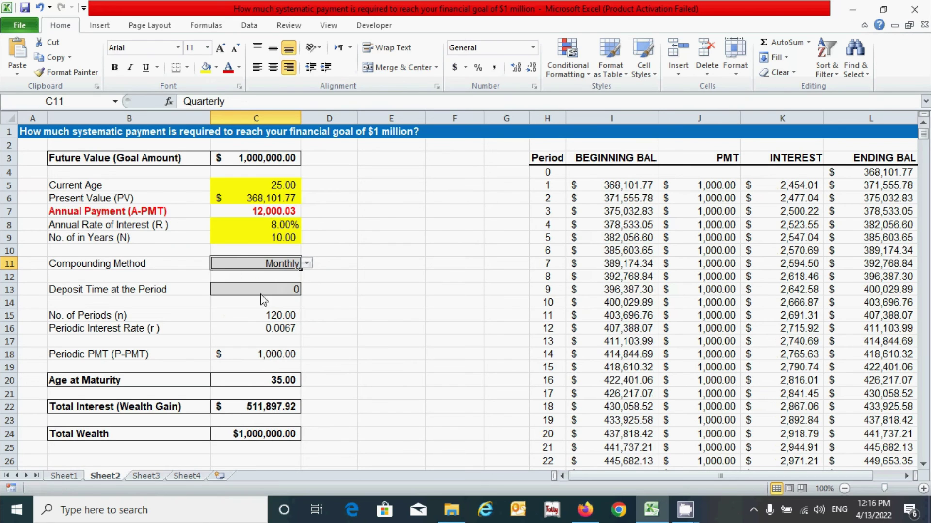
Check the annual payment with the compounding method in C11 set to Weekly and then to Daily
left_click(307, 264)
left_click(241, 310)
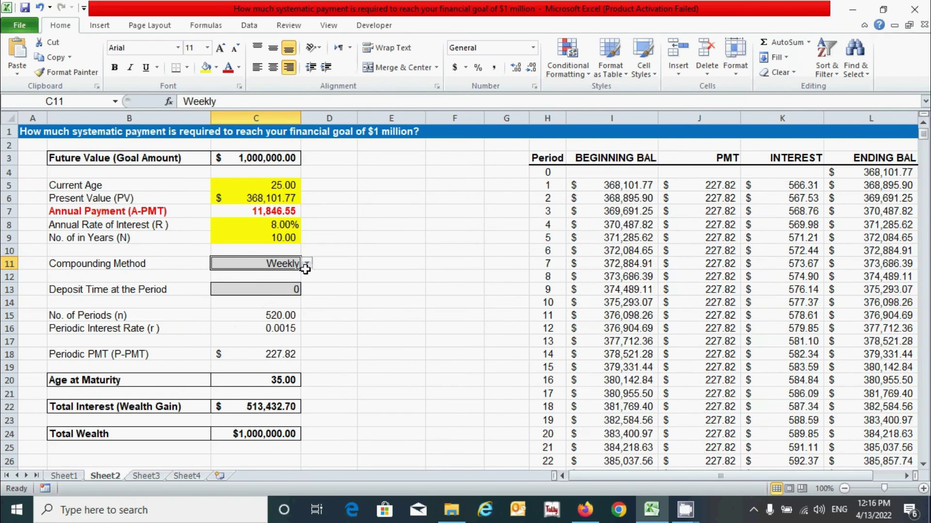
left_click(307, 263)
left_click(241, 320)
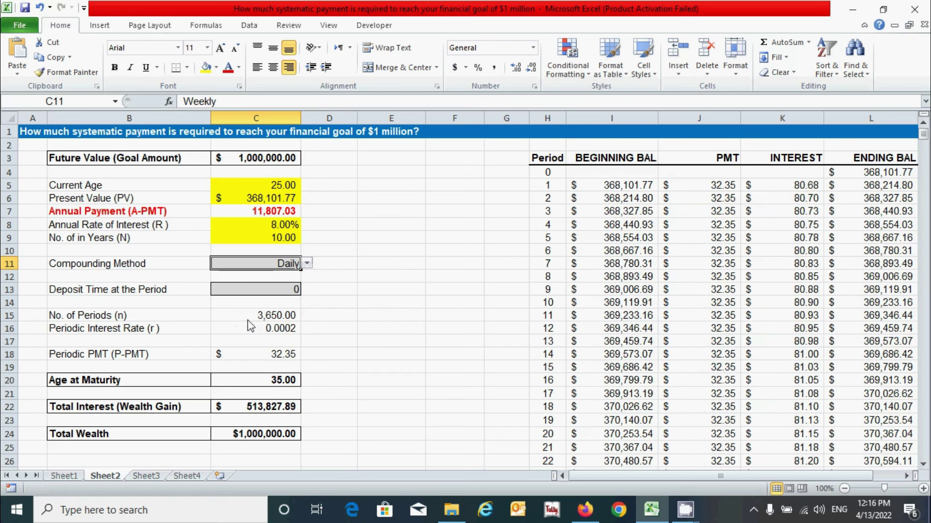
left_click(351, 300)
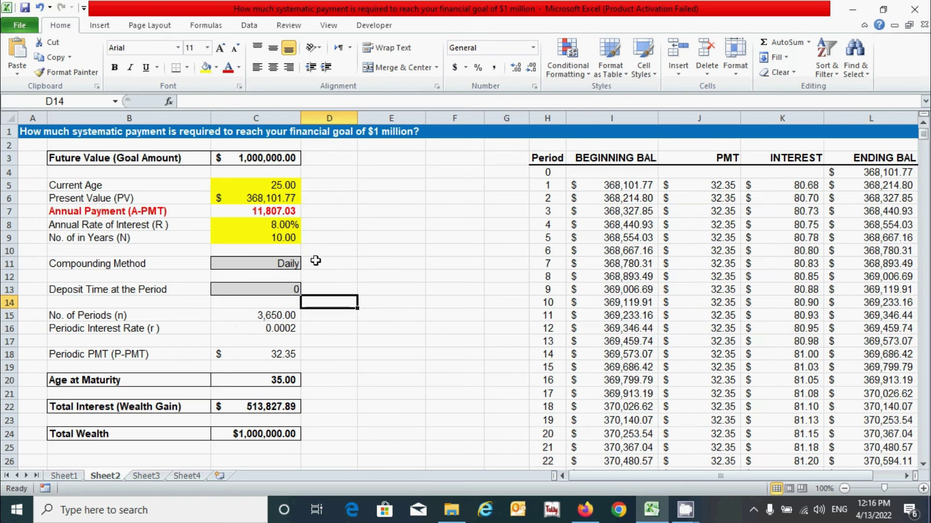
Test the deposit time at the period in C13 with the value 1, then set it back to 0
left_click(293, 287)
left_click(306, 290)
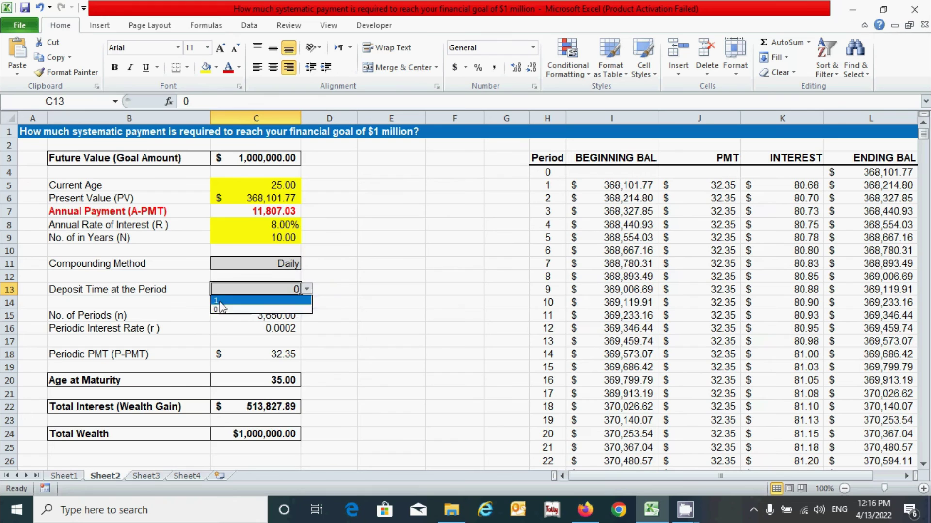
left_click(242, 311)
left_click(307, 290)
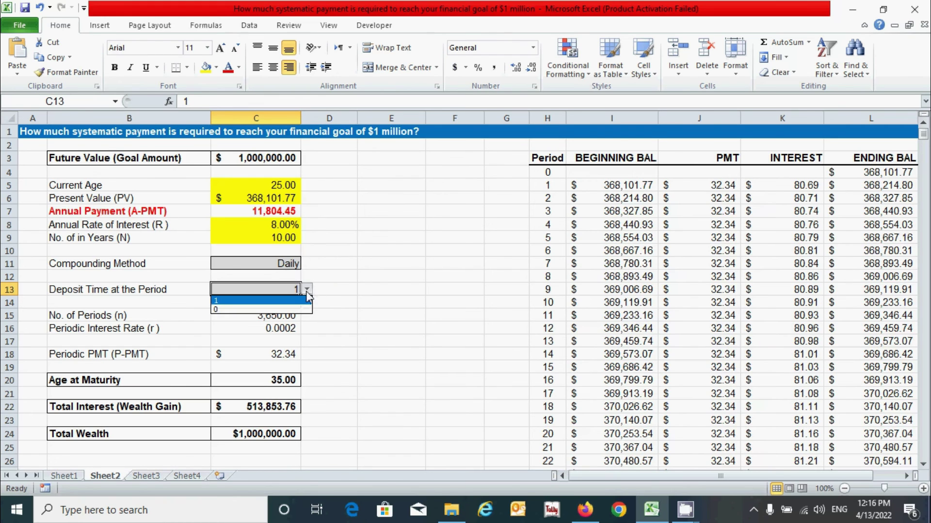
left_click(300, 309)
left_click(335, 302)
left_click(369, 354)
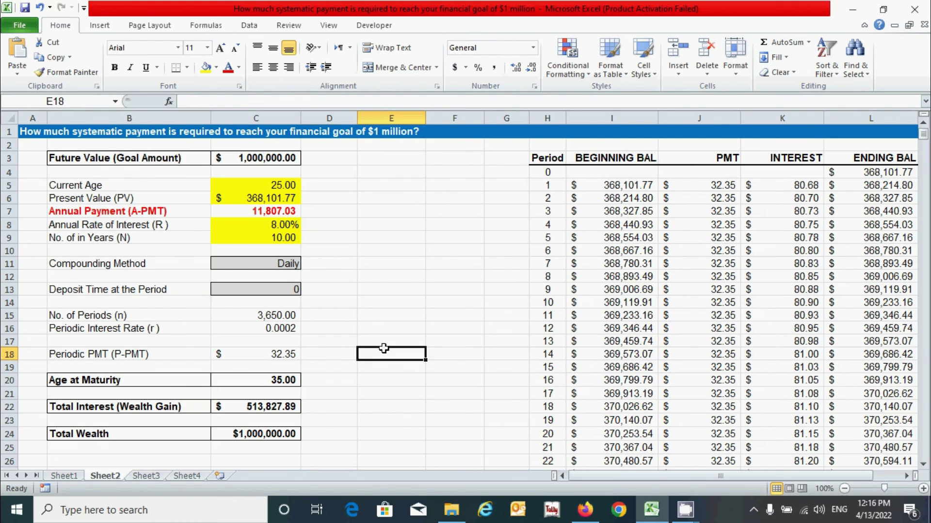
Set the compounding method in C11 back to Monthly
left_click(293, 264)
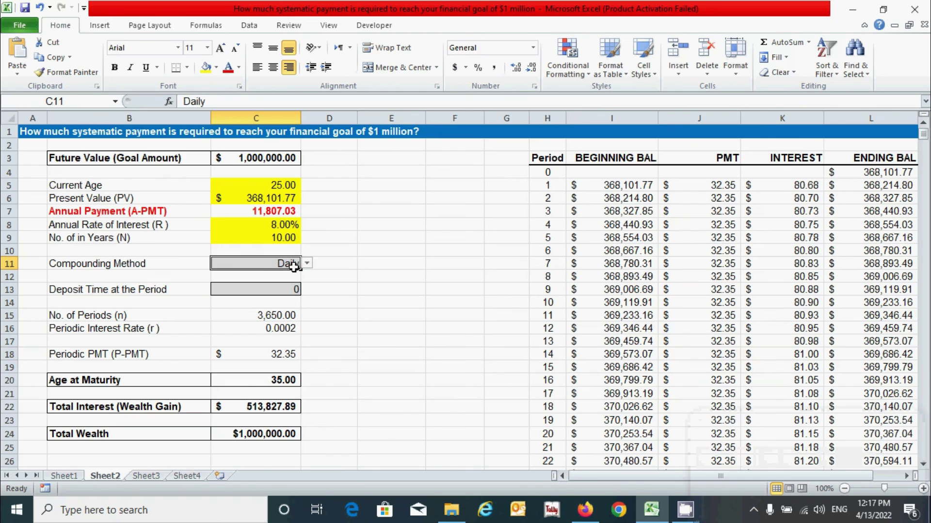
left_click(307, 264)
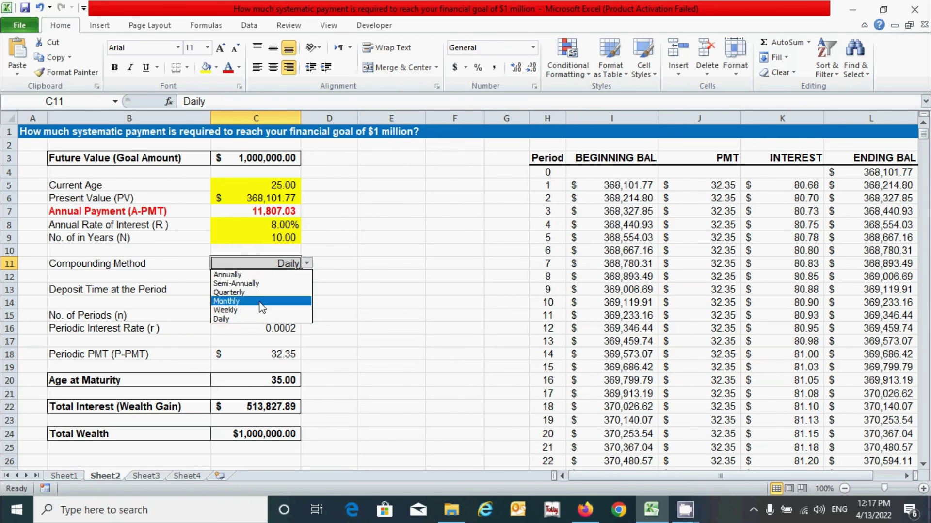
left_click(262, 304)
left_click(382, 320)
left_click(405, 395)
left_click(394, 357)
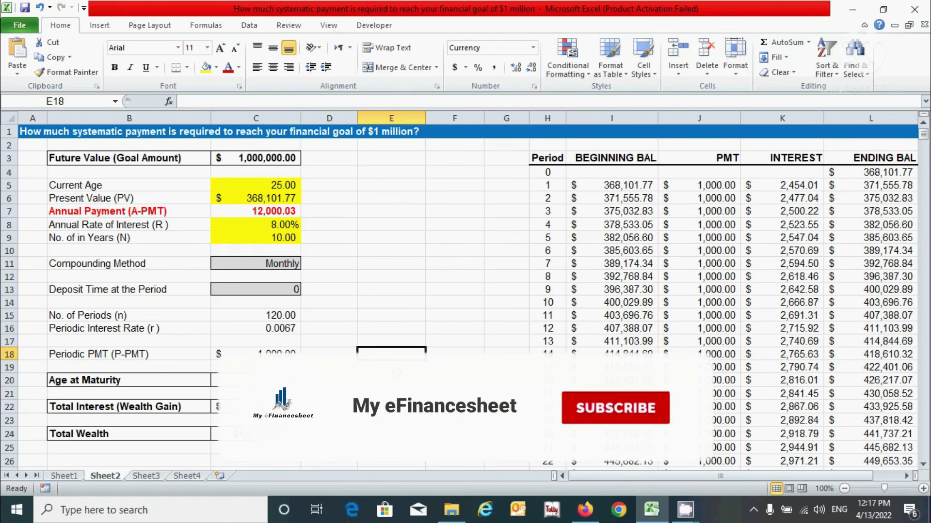